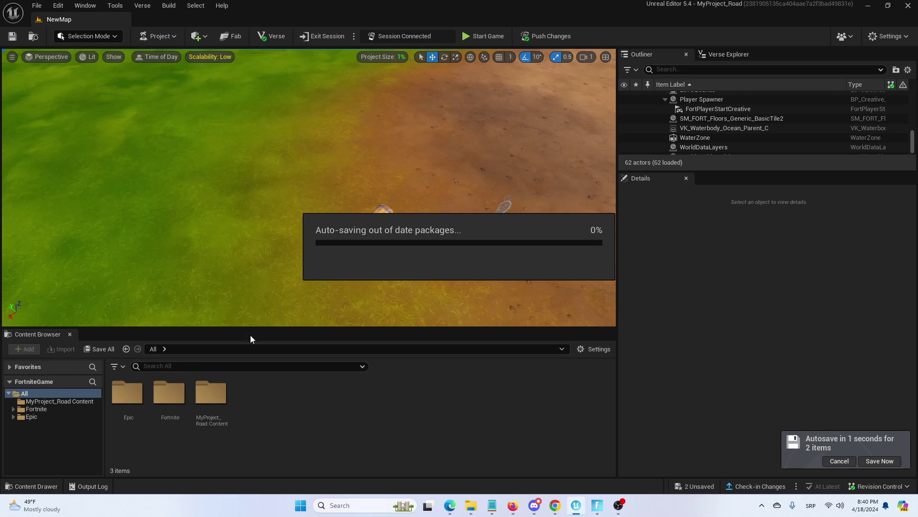
Search the Content Browser for 'timer' and drag a Timer Device into the level near the chest
left_click(161, 366)
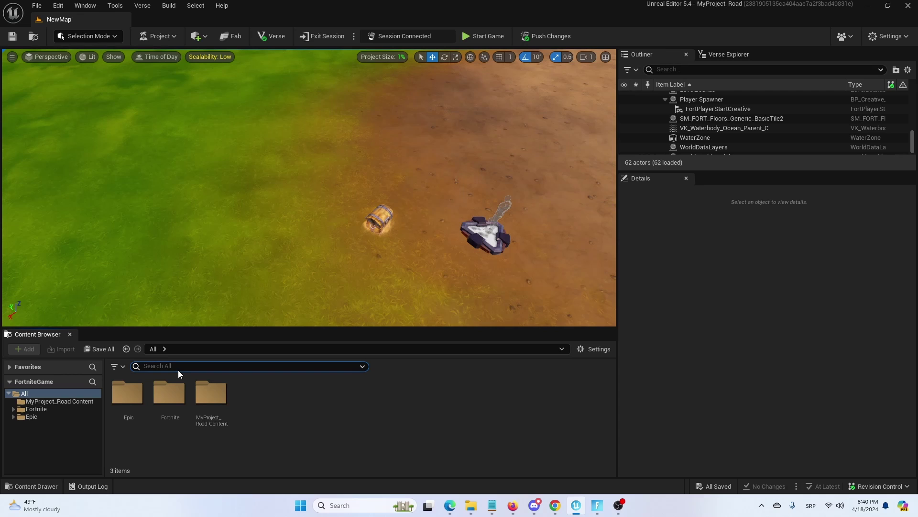
type("t")
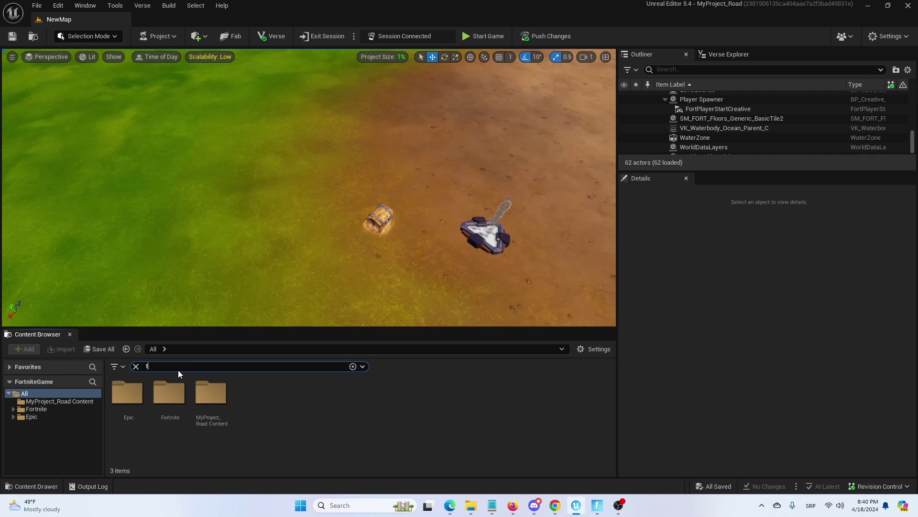
type("imer")
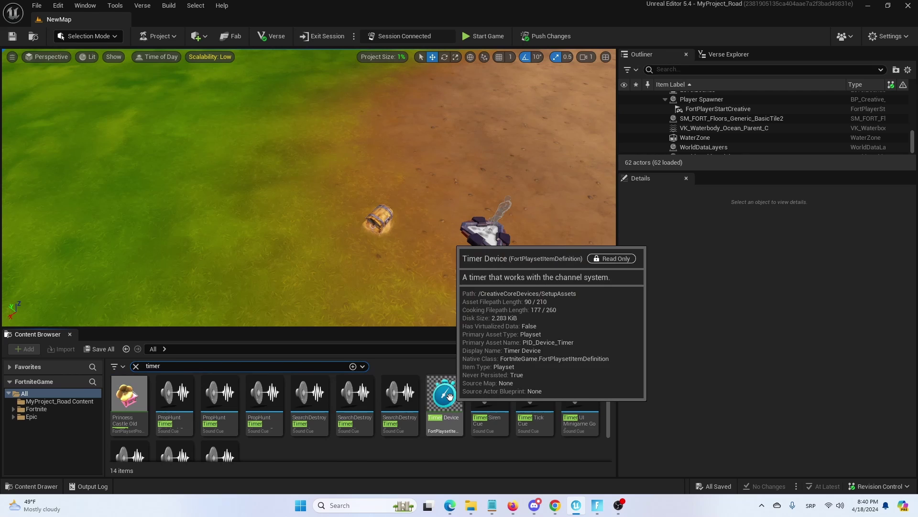
left_click_drag(449, 396, 377, 170)
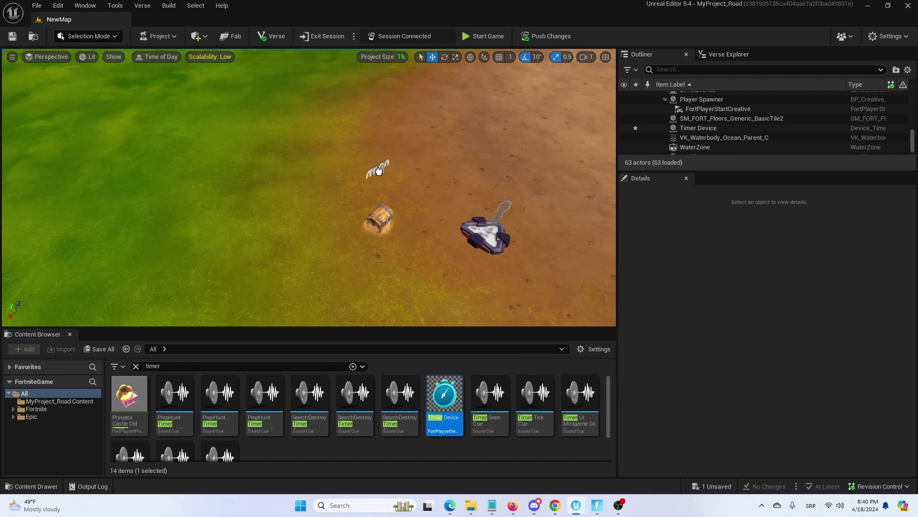
Raise the Timer Device higher above the ground and focus the view on it
left_click(380, 167)
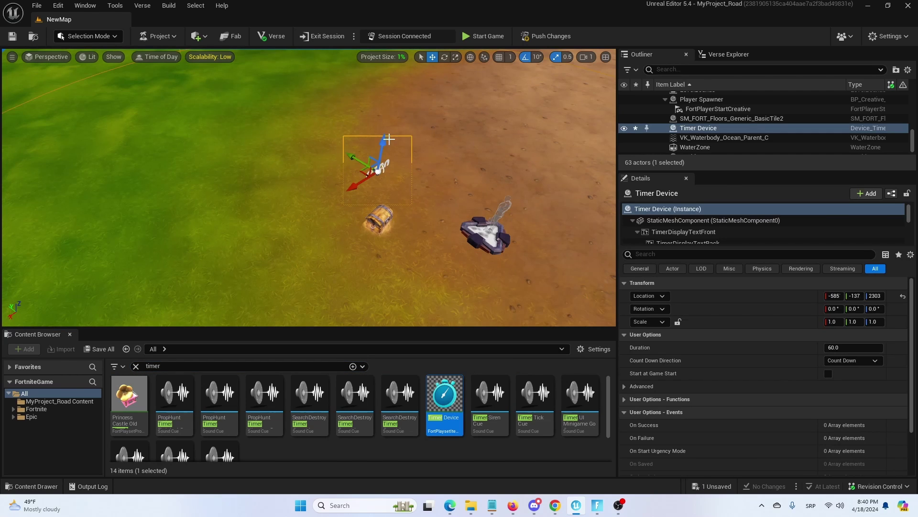
left_click_drag(389, 138, 391, 96)
scroll(391, 96, "up", 3)
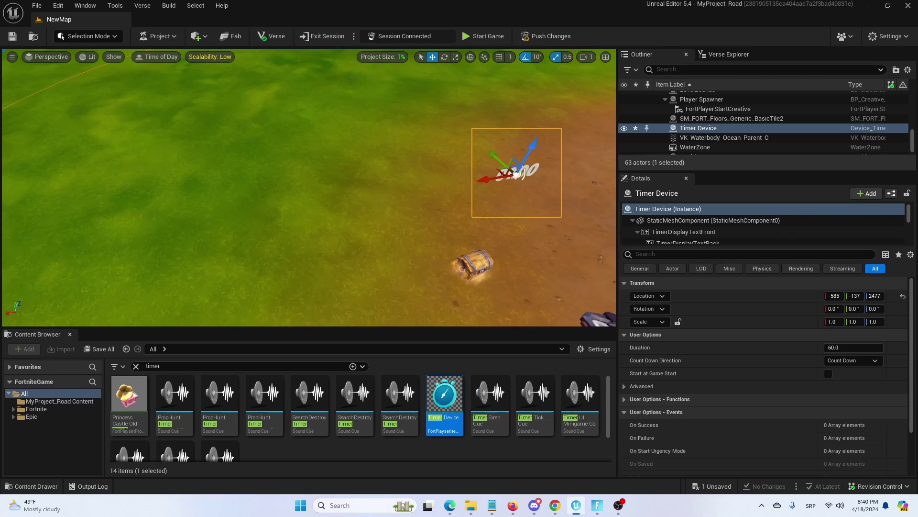
key("f")
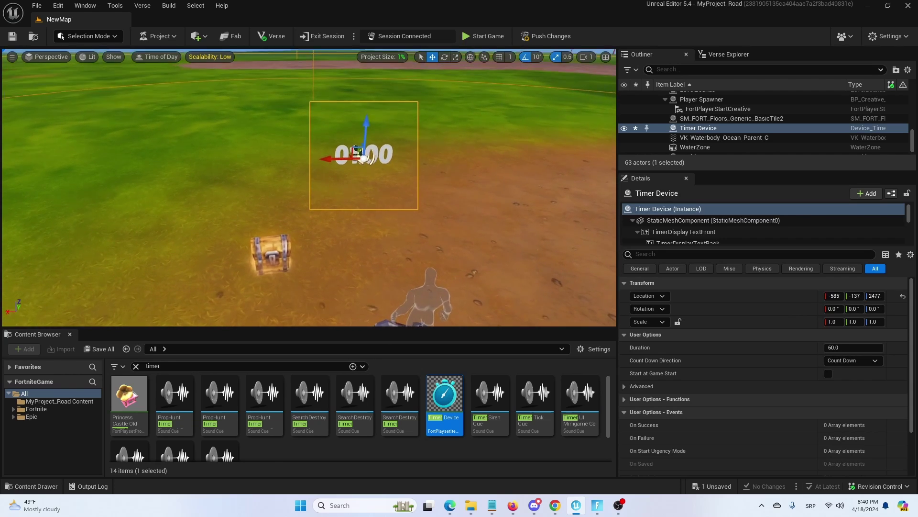
Reselect the Timer Device and frame it in view, ready to edit its settings
middle_click_drag(456, 120, 456, 152)
left_click(391, 134)
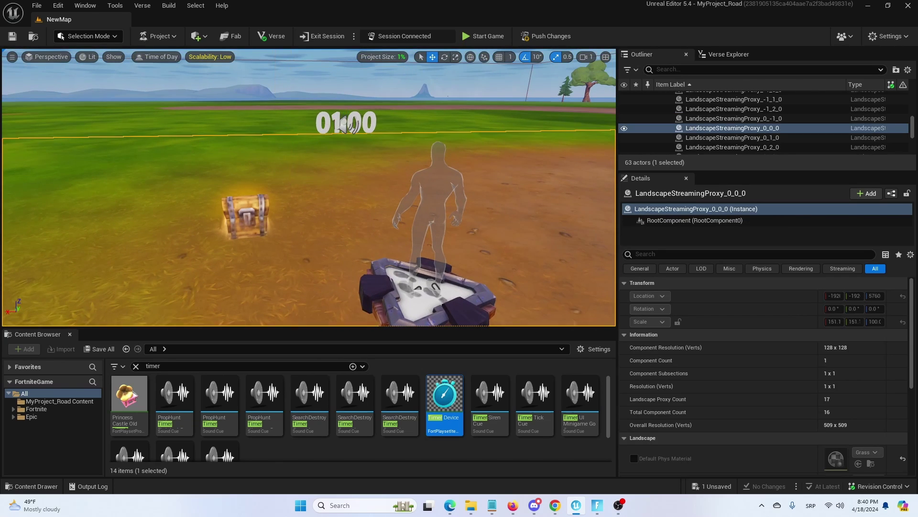
left_click(391, 132)
key("ctrl+z")
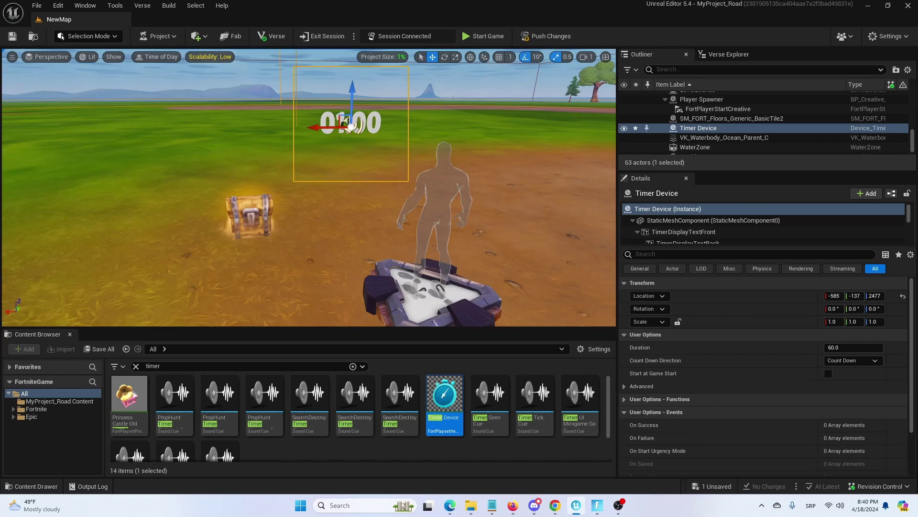
key("f")
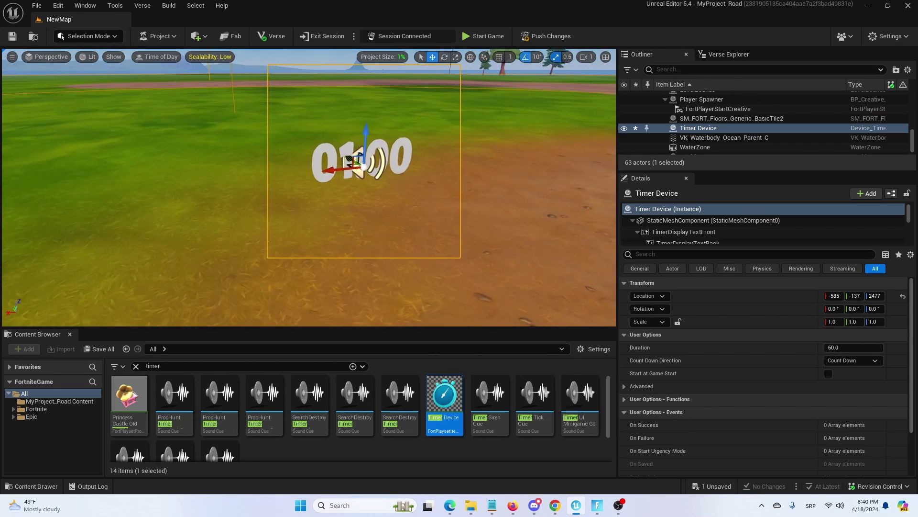
left_click(476, 170)
left_click(354, 163)
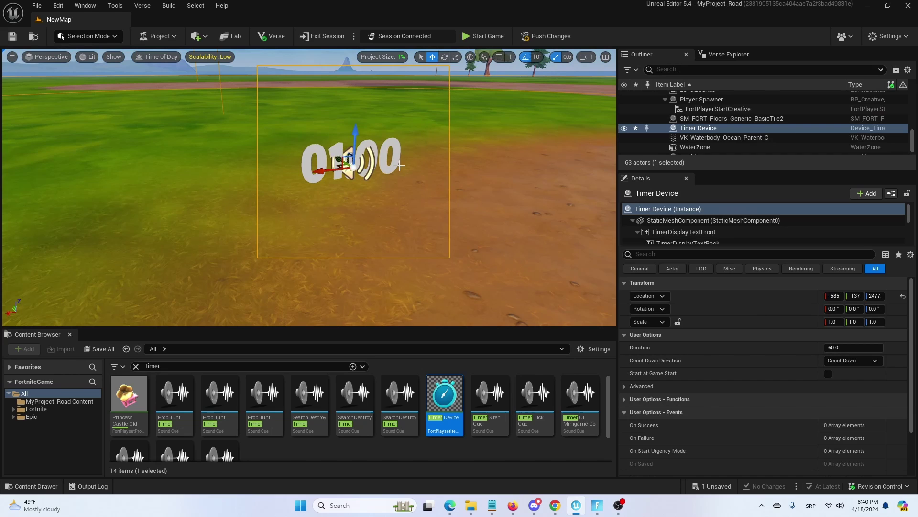
Set the timer's Duration to 5 seconds and tick Start at Game Start
left_click(852, 347)
type("5")
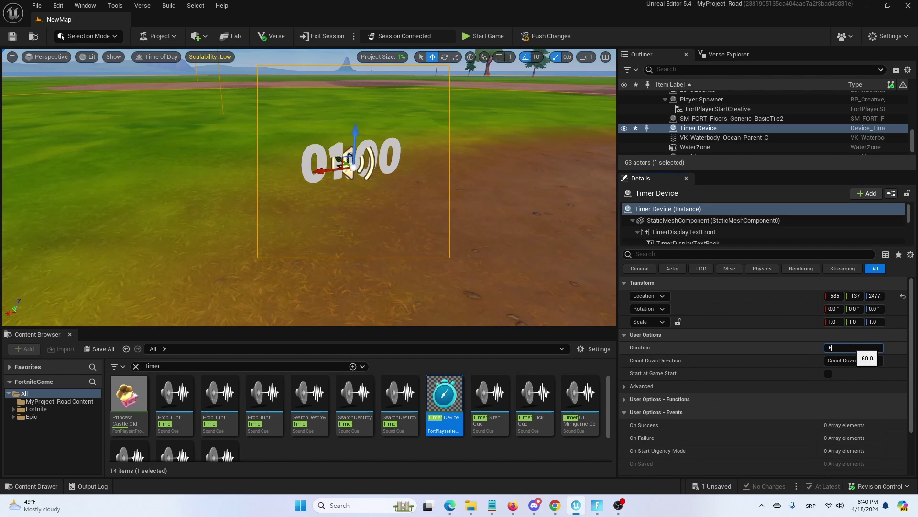
left_click(798, 335)
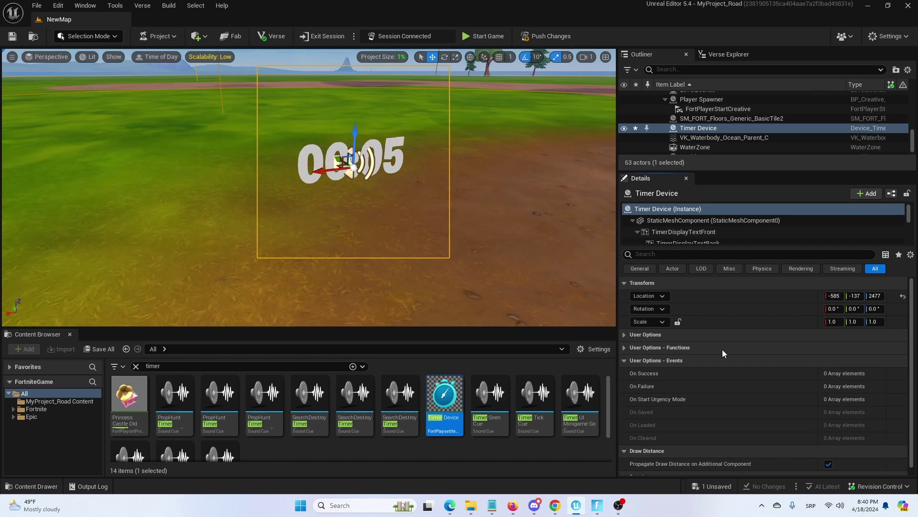
left_click(625, 335)
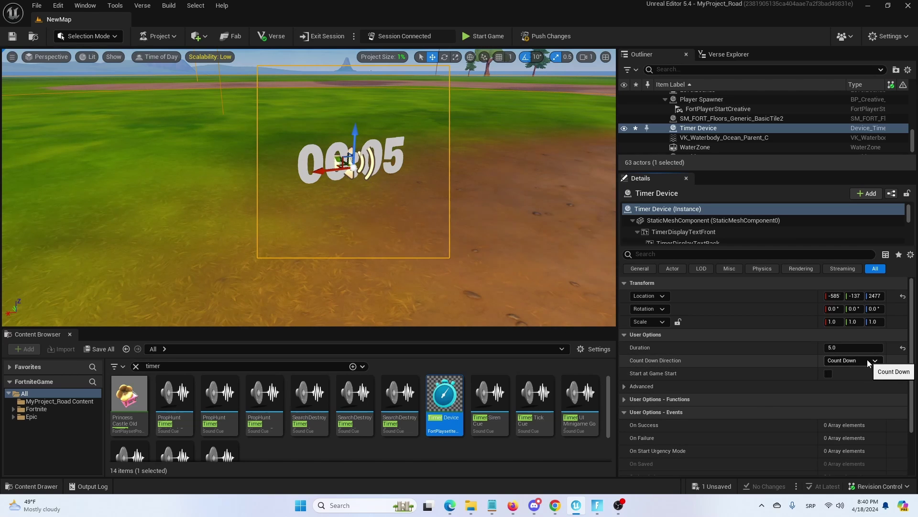
left_click(828, 374)
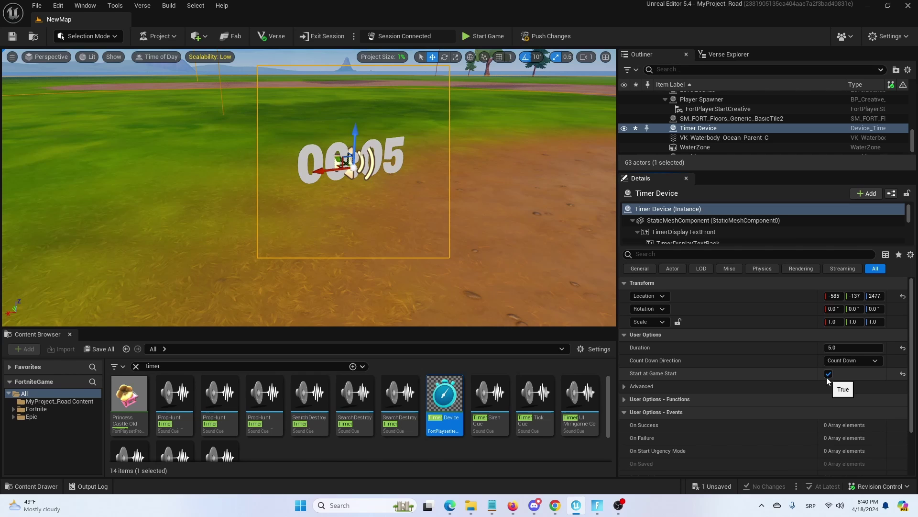
scroll(759, 372, "down", 2)
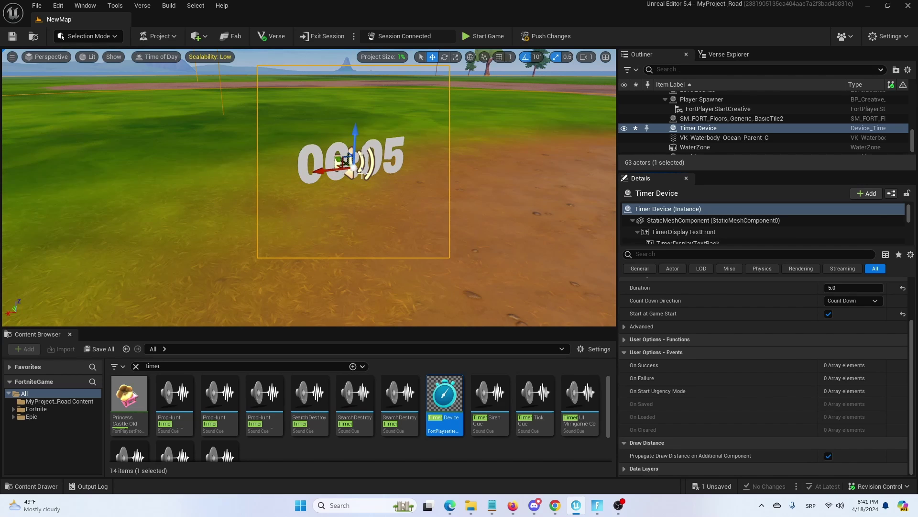
Search for 'end game device' and drag an End Game Device into the level beside the timer
left_click(193, 365)
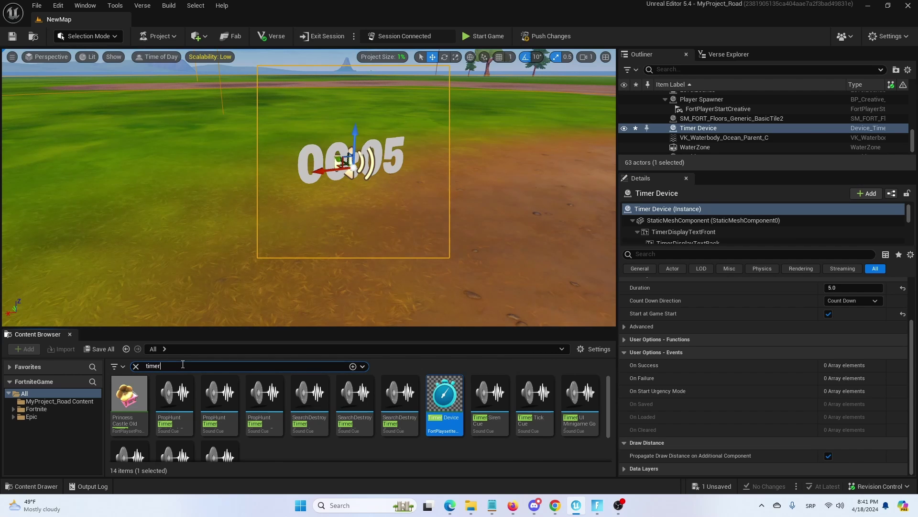
key("BackSpace")
key("BackSpace")
key("BackSpace")
key("BackSpace")
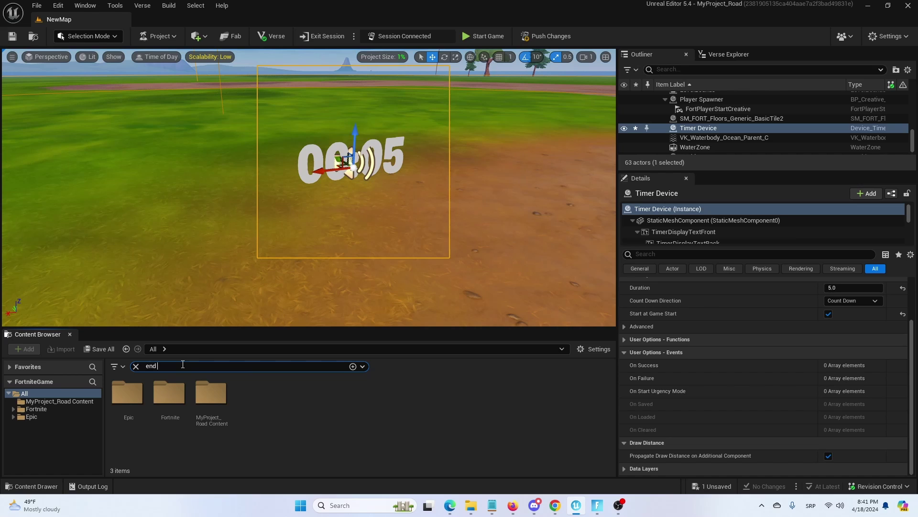
type("end game device")
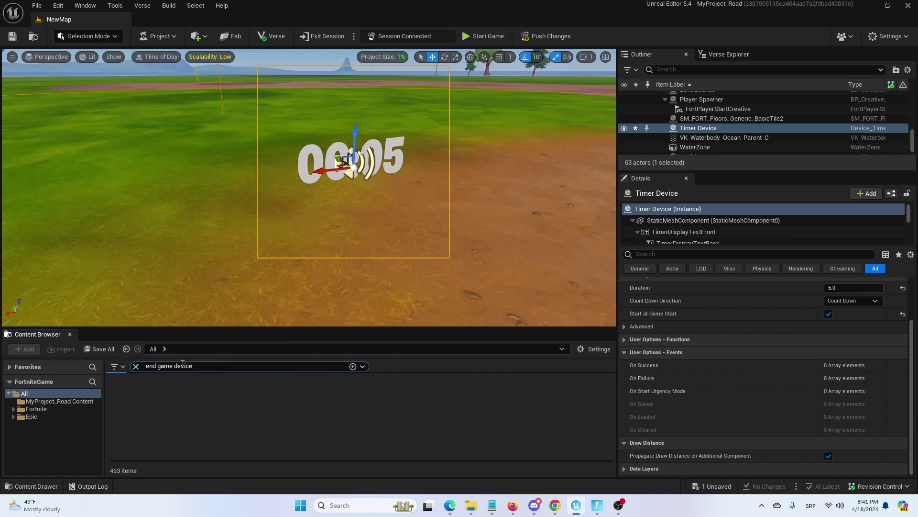
left_click_drag(127, 393, 94, 150)
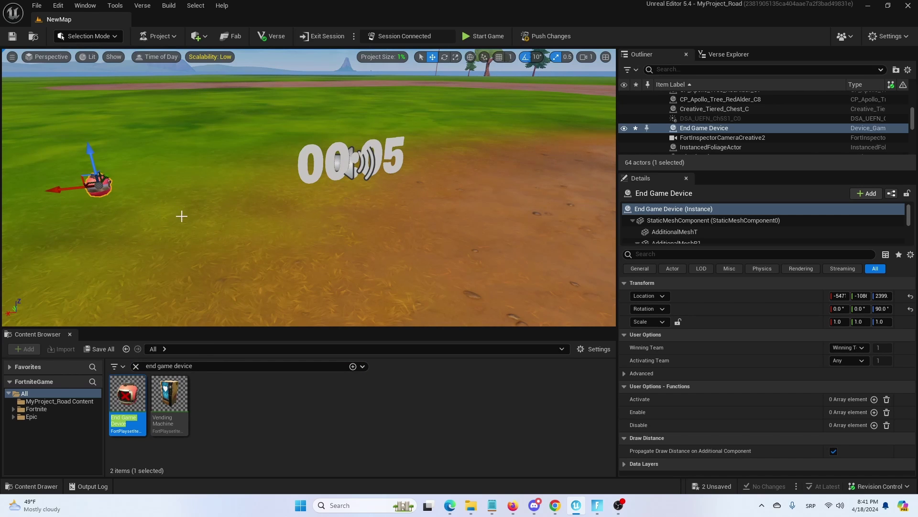
right_click_drag(146, 225, 168, 195)
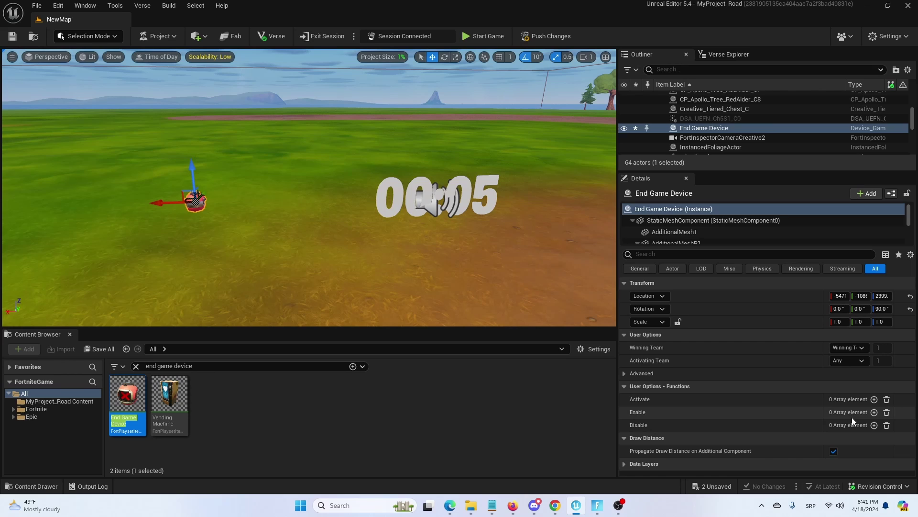
Add an Enable entry targeting the Timer Device, triggered by its On Success event
left_click(874, 412)
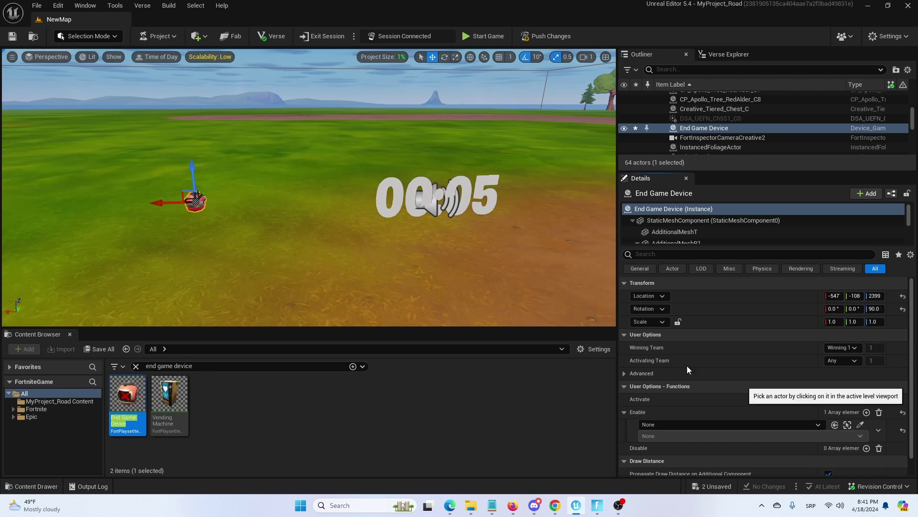
left_click(860, 424)
left_click(471, 190)
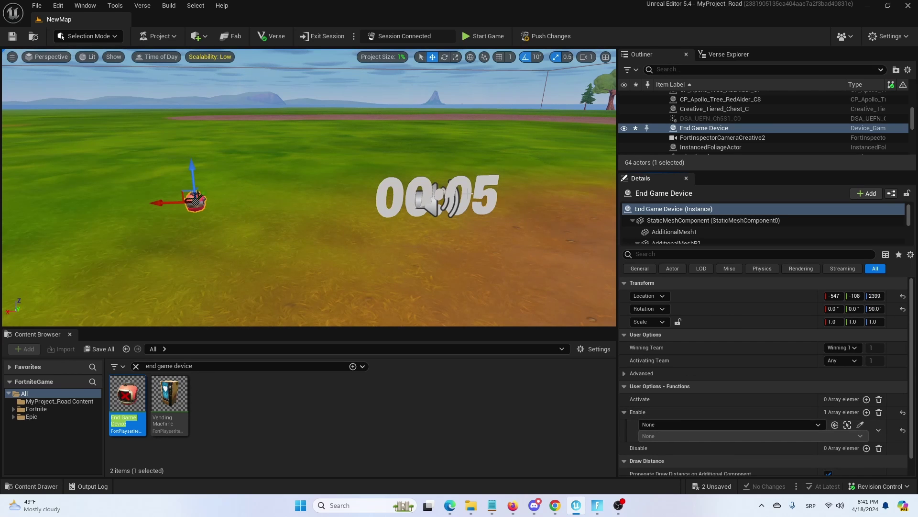
left_click(860, 435)
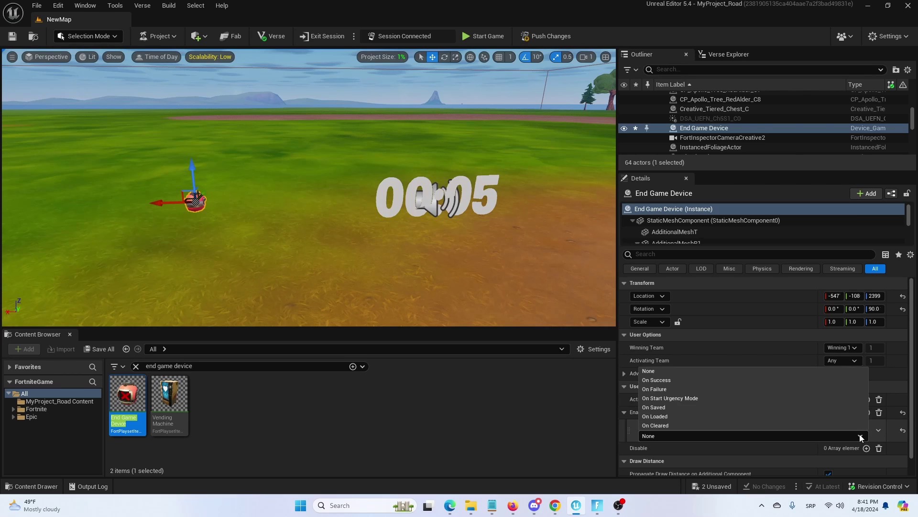
left_click(714, 380)
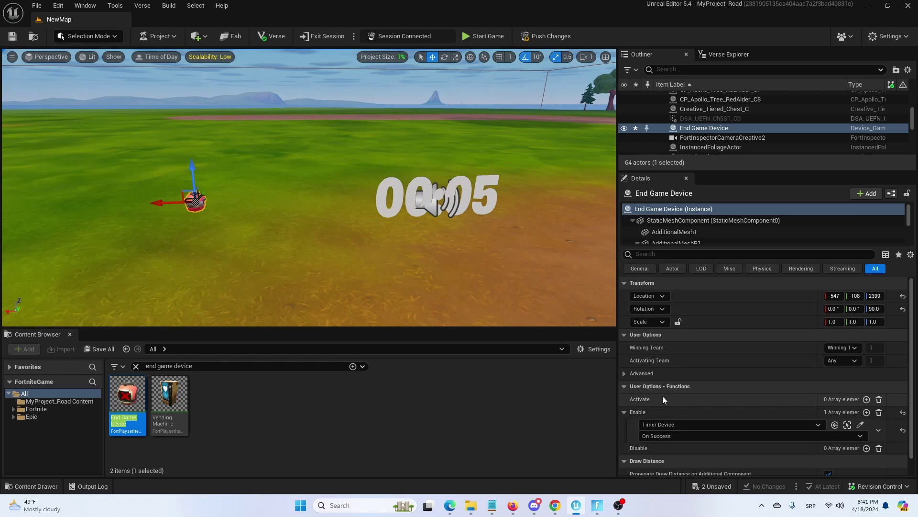
Add an Activate entry targeting the Timer Device, triggered by On Success, then deselect
left_click(866, 399)
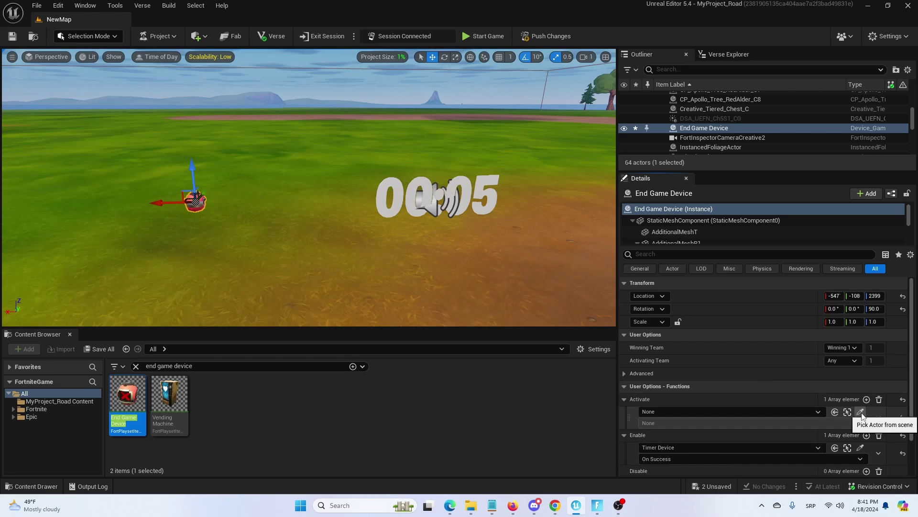
left_click(861, 412)
left_click(436, 199)
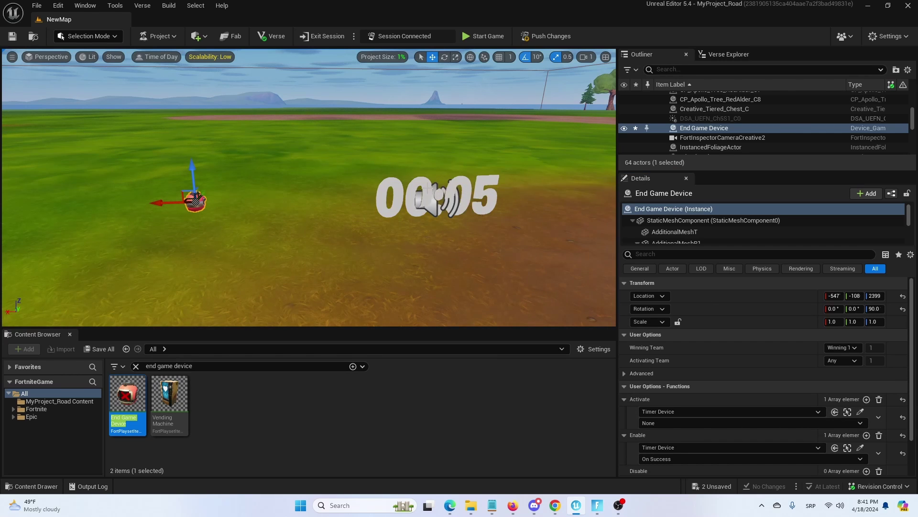
left_click(786, 423)
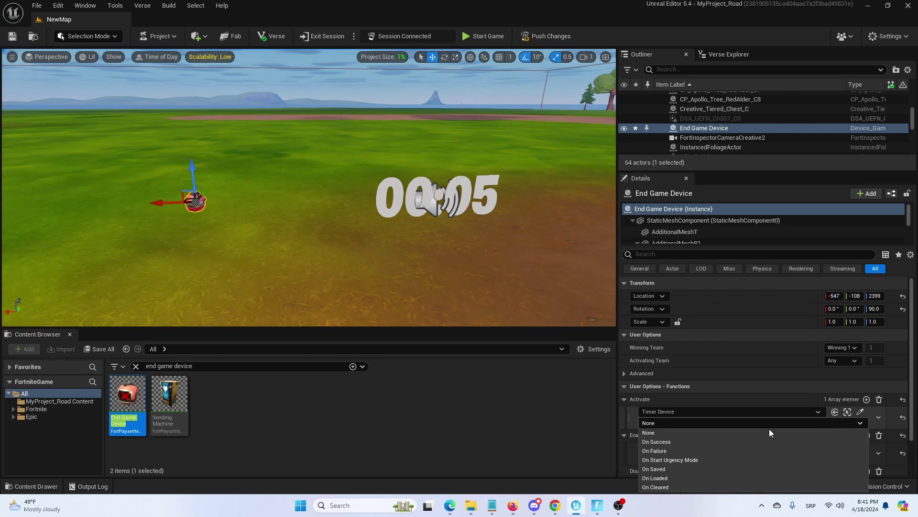
left_click(697, 440)
scroll(722, 375, "down", 1)
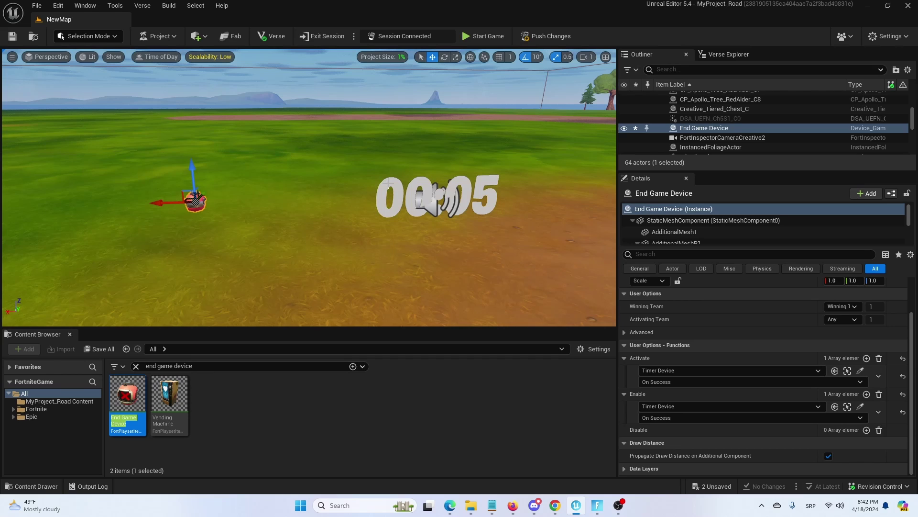
left_click(430, 253)
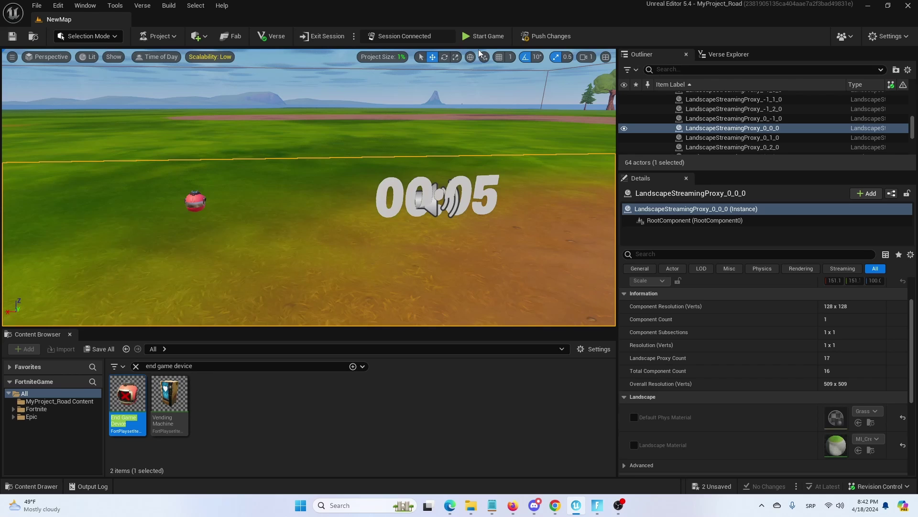
Push Changes to the live session, saving both changed devices
left_click(543, 37)
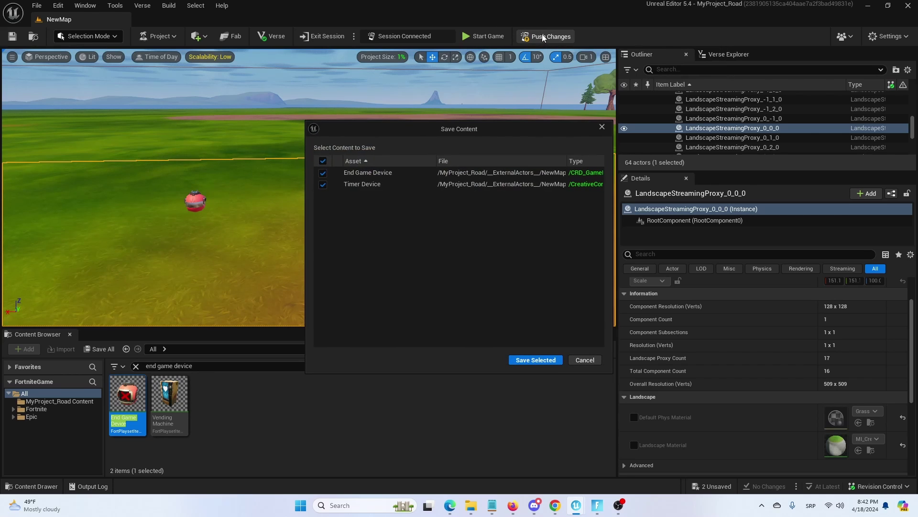
left_click(555, 360)
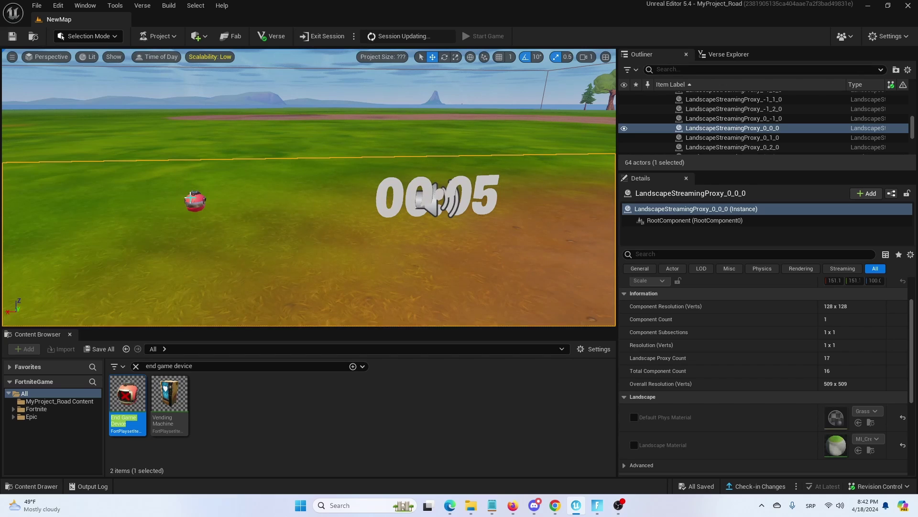
Switch to the Fortnite window and start the game to test the countdown
key("alt+Tab")
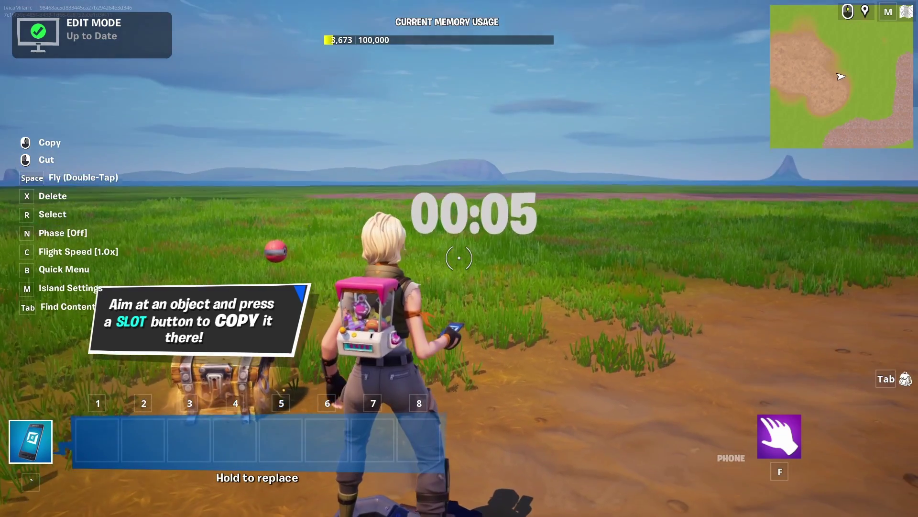
key("Escape")
left_click(790, 292)
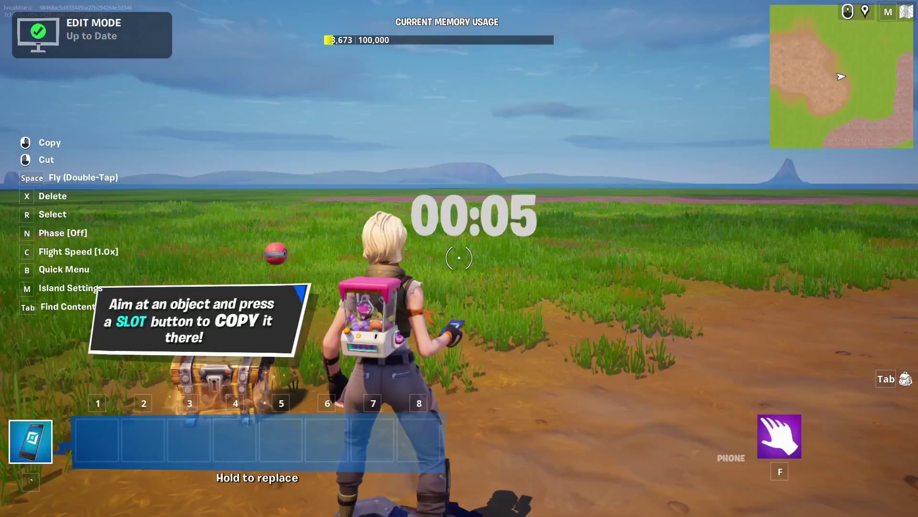